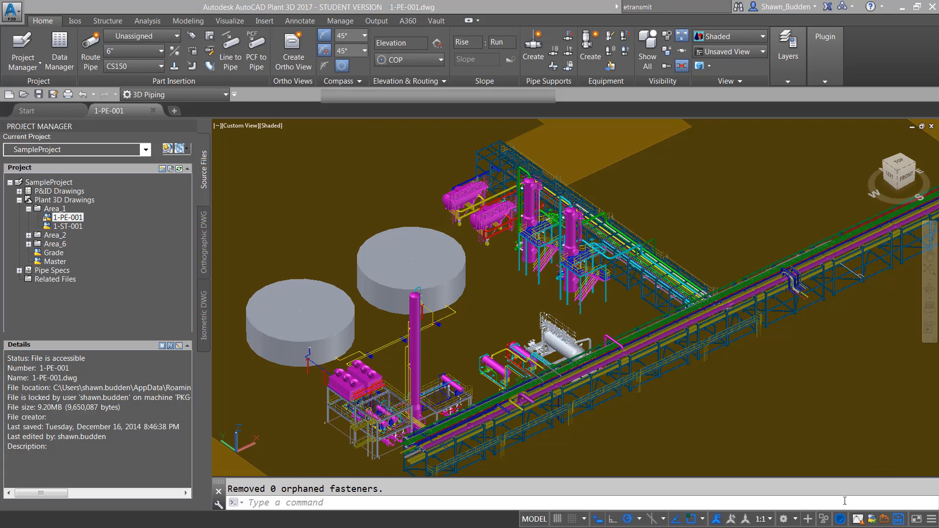
left_click(19, 200)
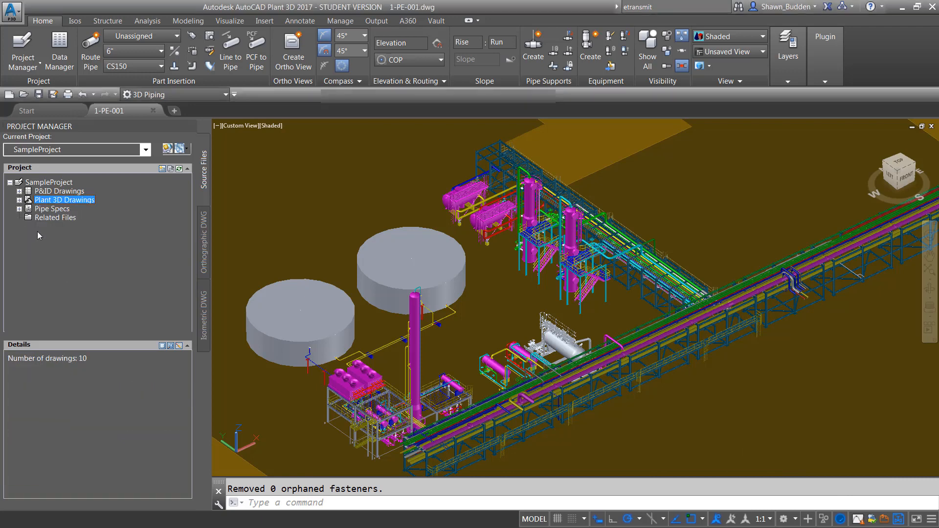
right_click(27, 200)
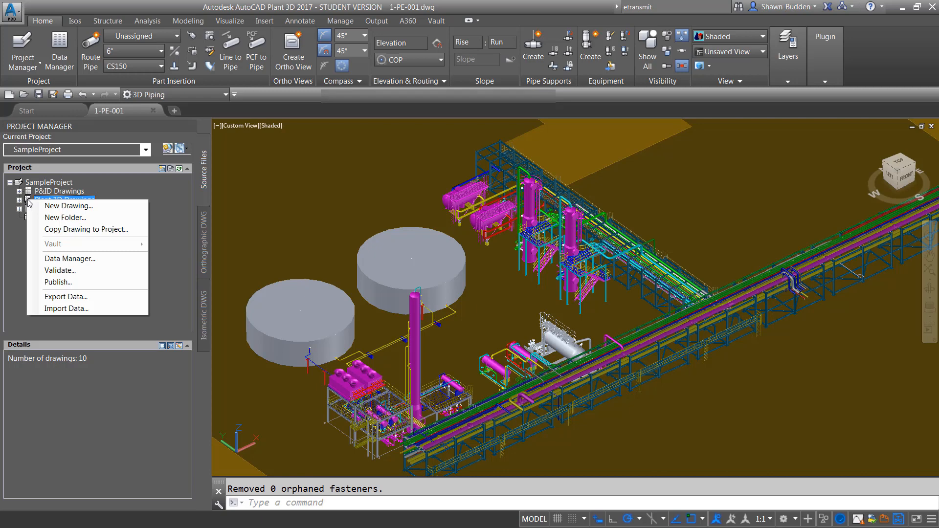
left_click(71, 219)
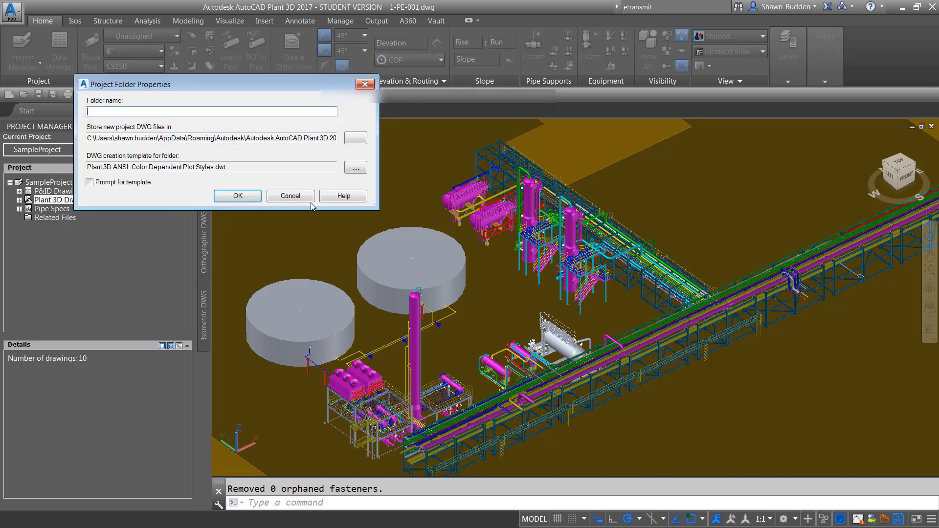
left_click(293, 196)
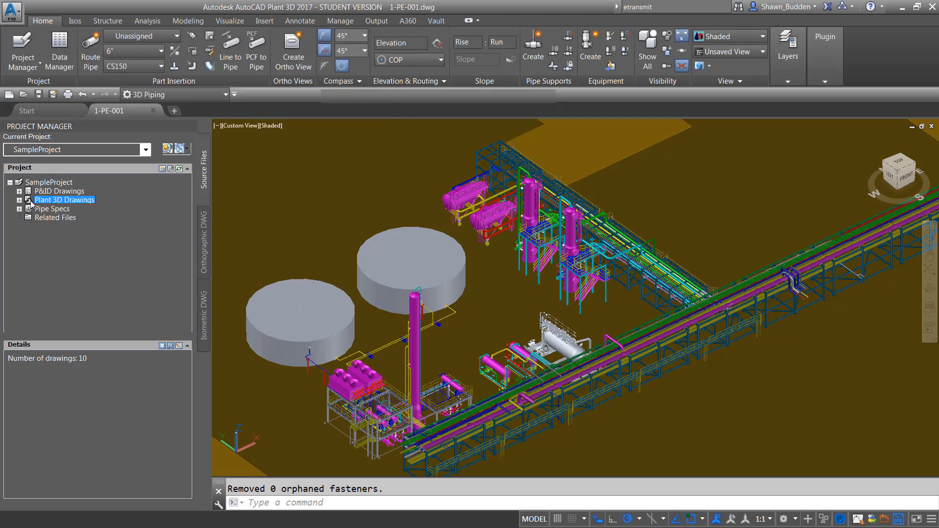
Step: Create a project folder named Test Folder under Plant 3D Drawings, keeping the default DWG template and leaving the template prompt off
right_click(29, 202)
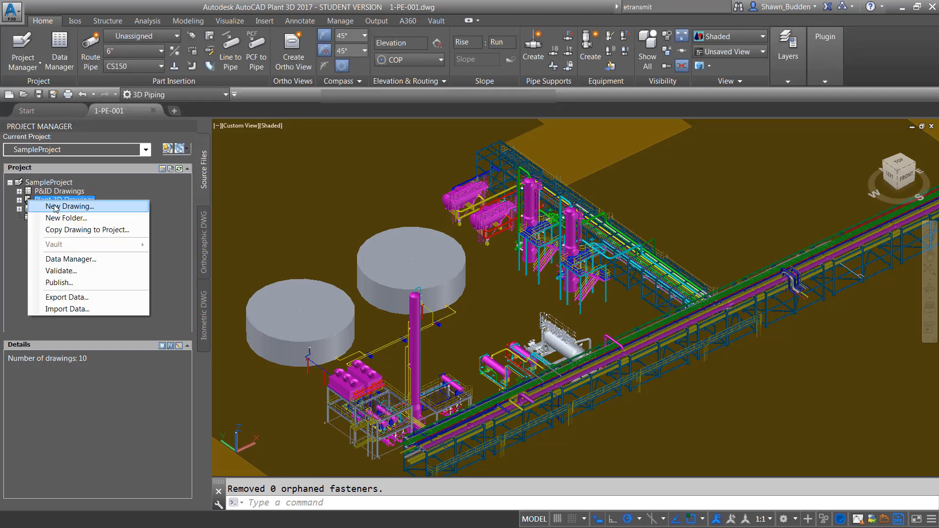
left_click(73, 219)
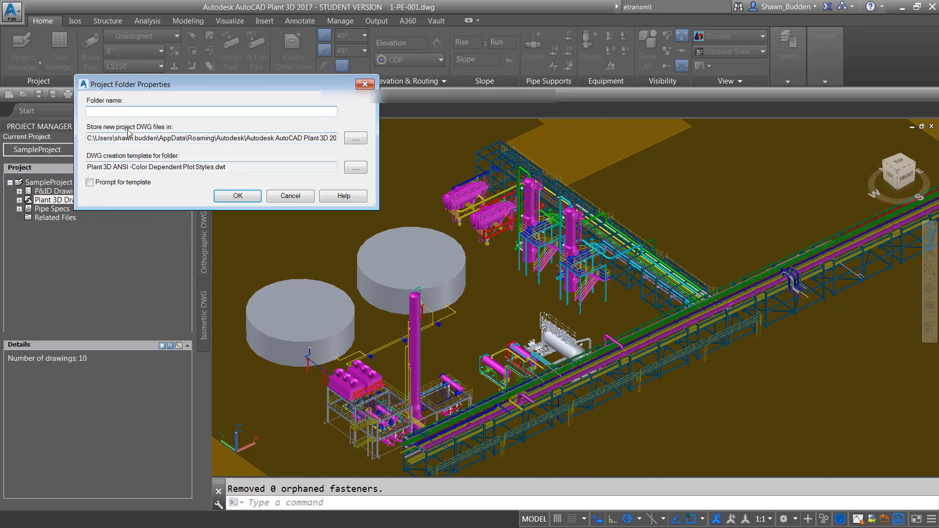
left_click(141, 113)
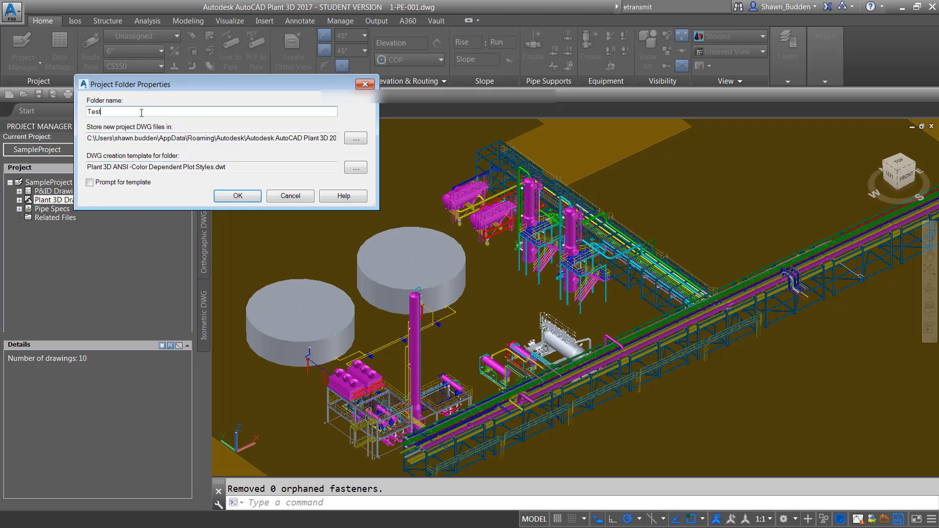
type("Test Folder")
left_click(352, 166)
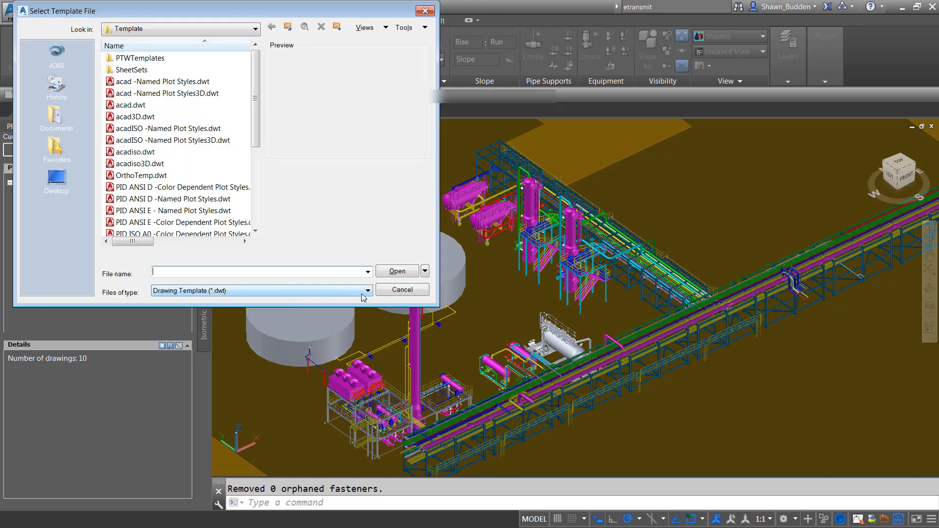
left_click(402, 290)
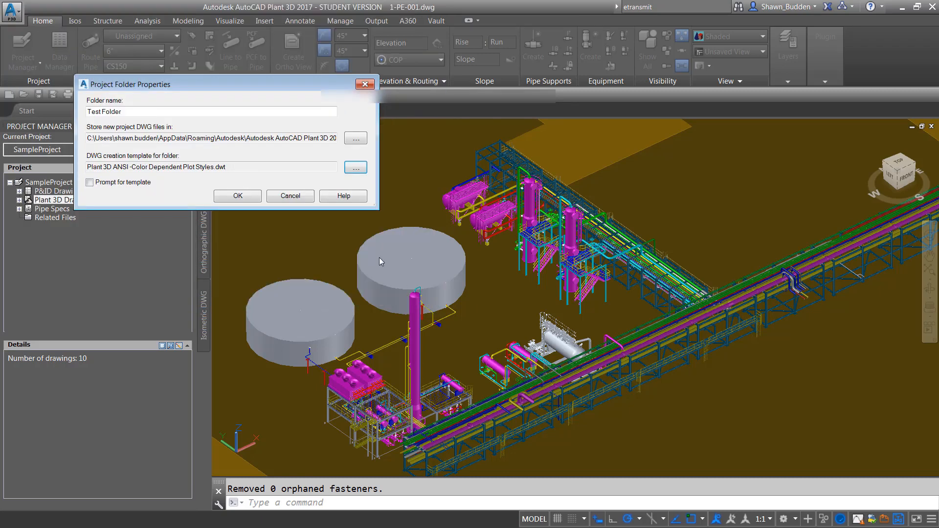
left_click(89, 183)
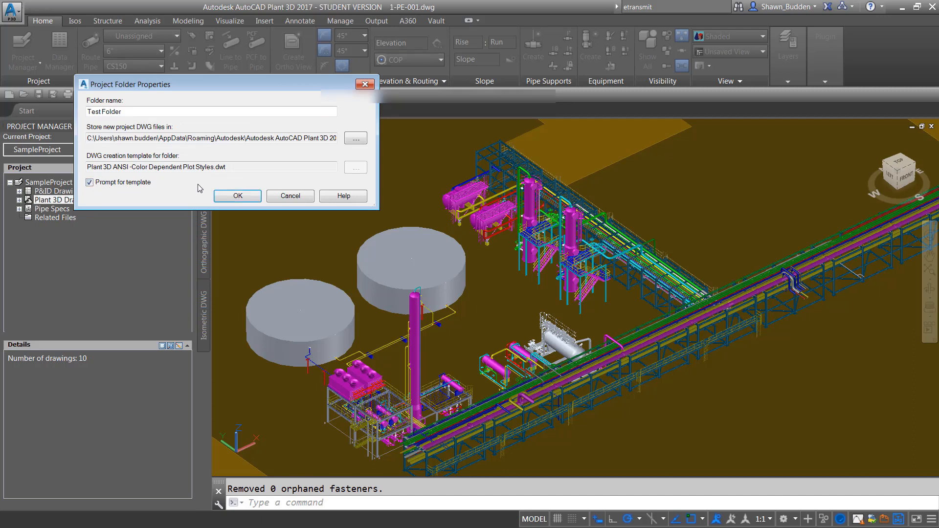
left_click(90, 183)
left_click(247, 198)
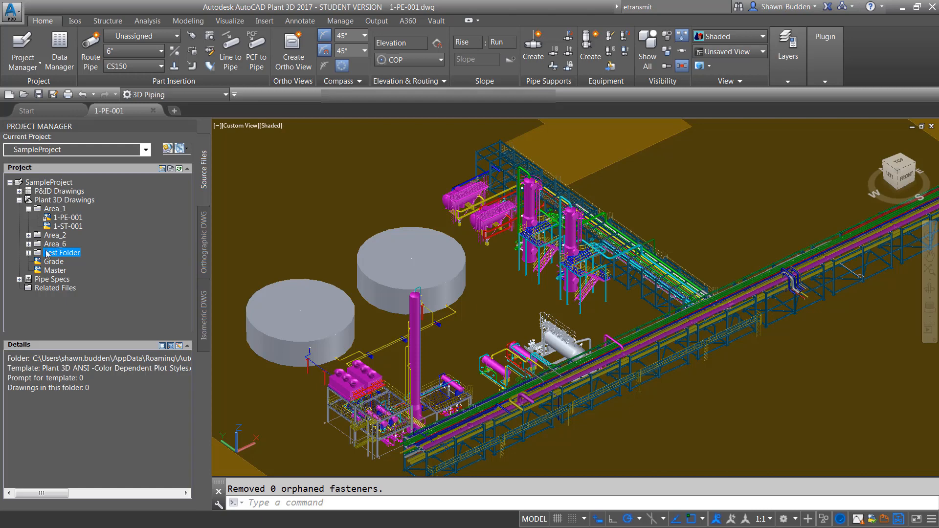
Step: Move Test Folder into Area_6 in the project tree, and move it back out to the Plant 3D Drawings level
left_click(29, 253)
left_click_drag(62, 245, 62, 246)
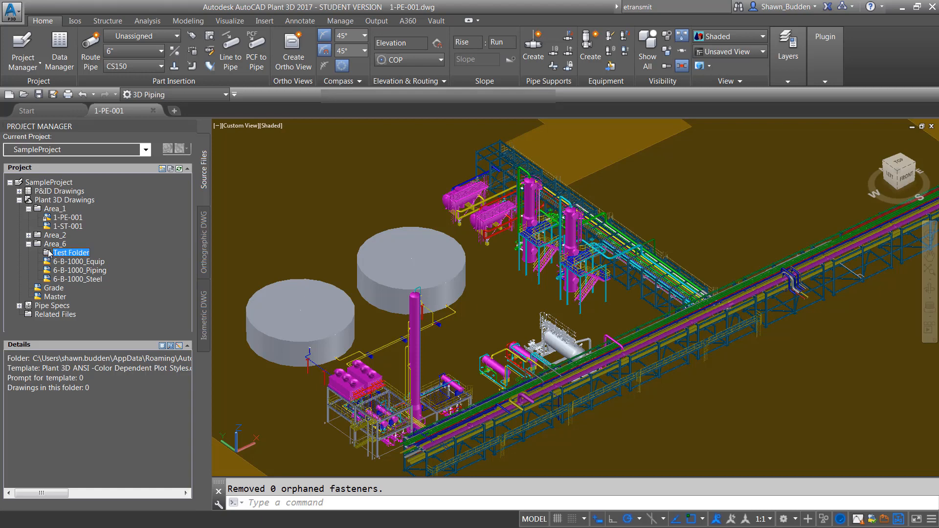
left_click_drag(48, 253, 48, 304)
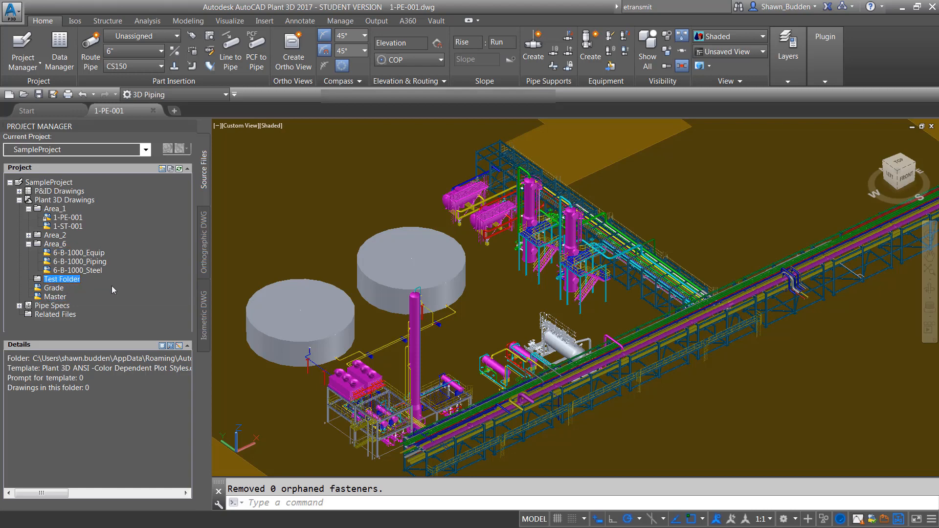
Step: Switch to Windows Explorer, examine SampleProject's Plant_3D_Models folder for the new Test Folder, and return to AutoCAD Plant 3D
left_click(19, 200)
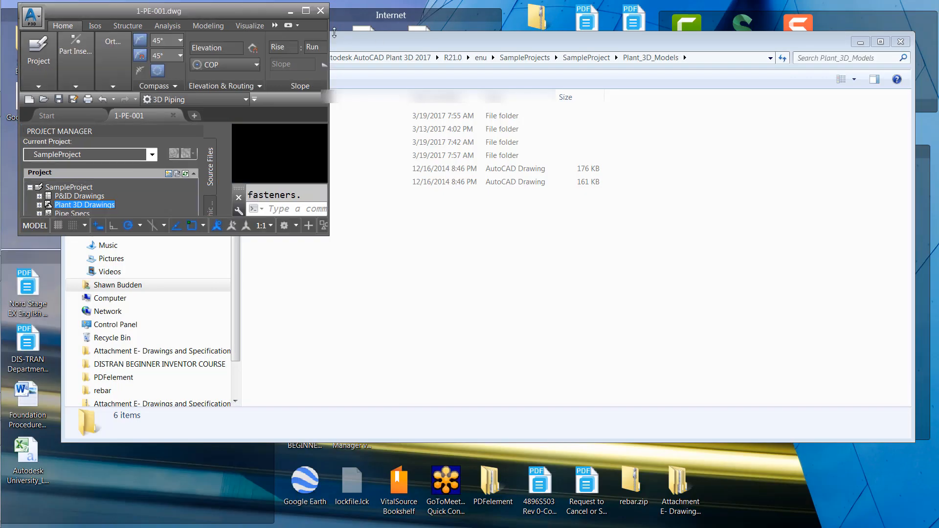
mouse_move(1, 93)
left_click(10, 108)
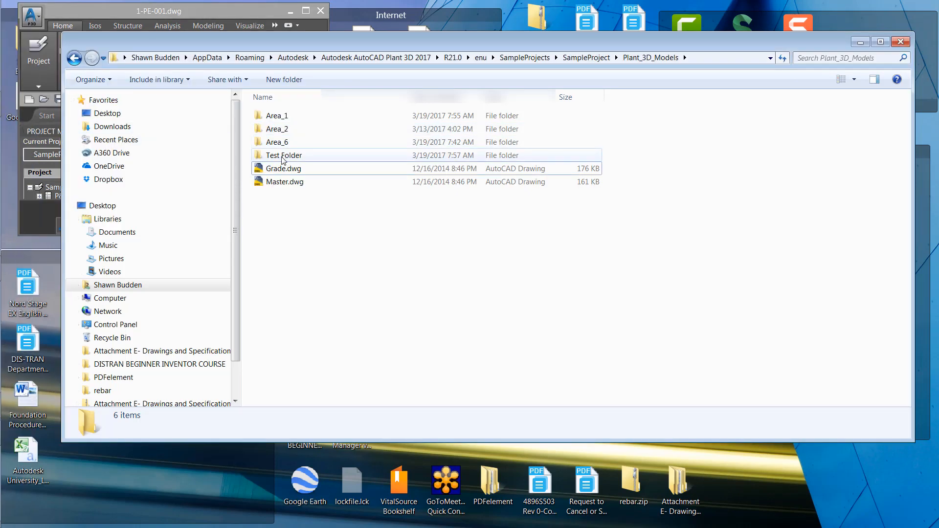
left_click(586, 57)
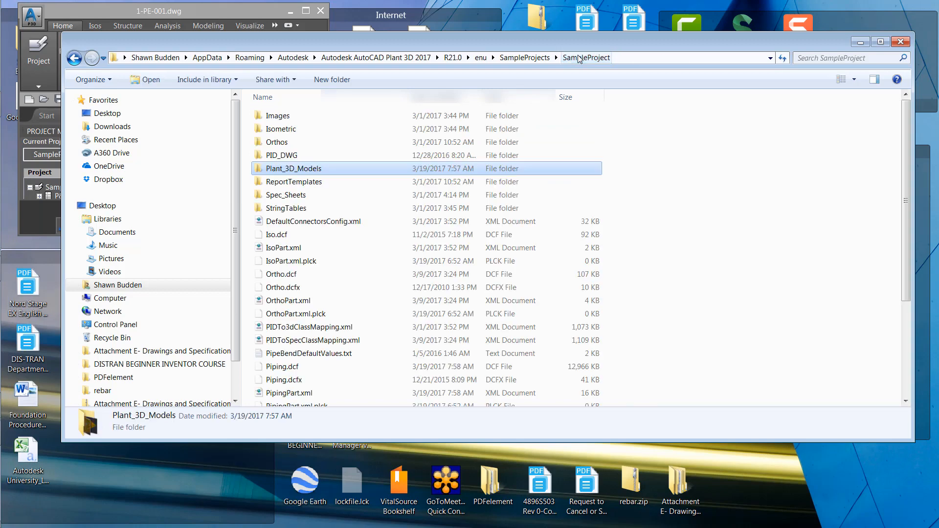
double_click(287, 171)
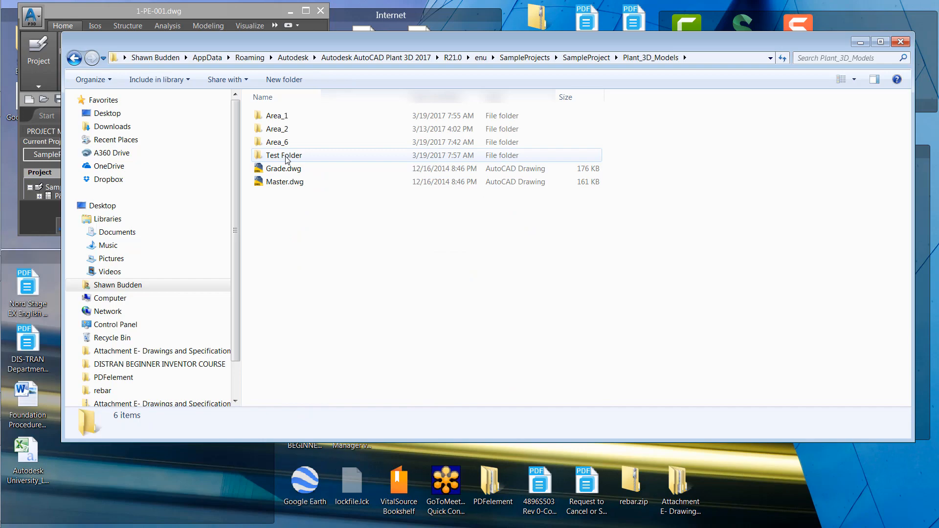
left_click(197, 8)
left_click(305, 12)
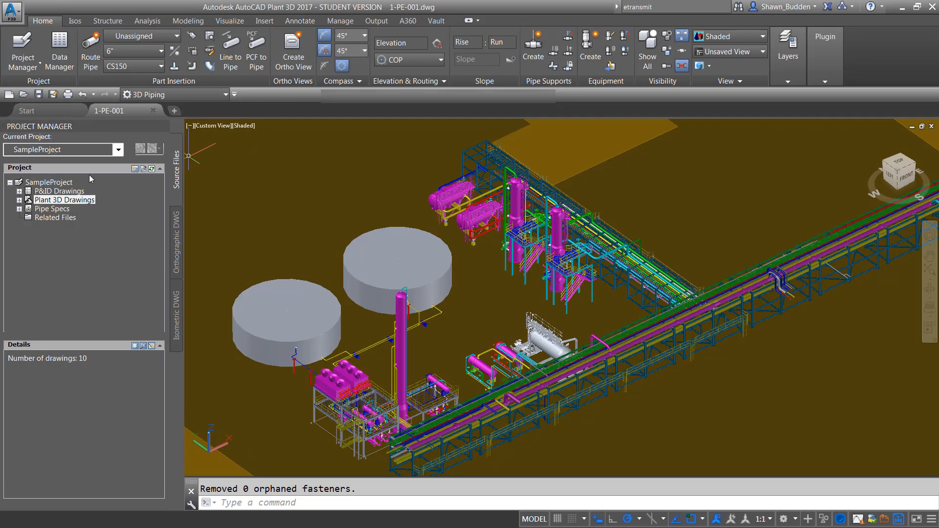
Step: Rename Test Folder under Plant 3D Drawings to Test Folder1
left_click(20, 200)
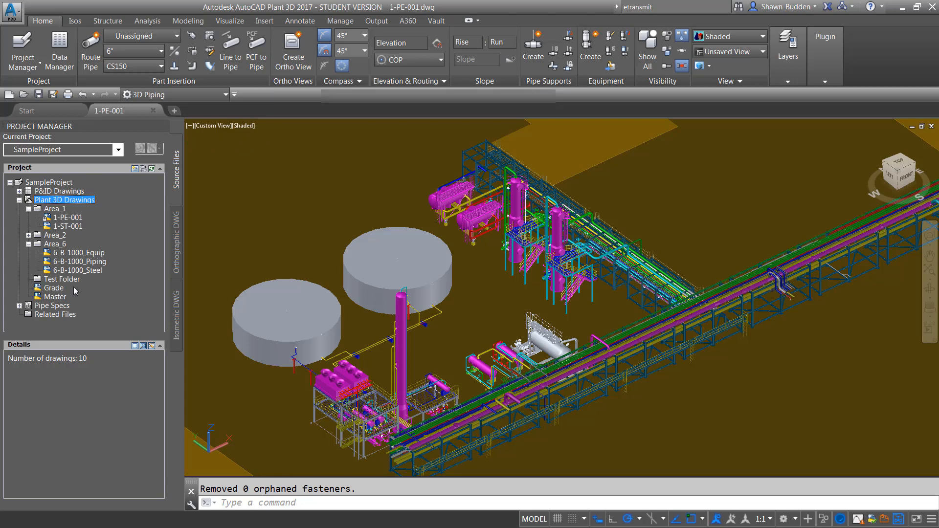
right_click(38, 283)
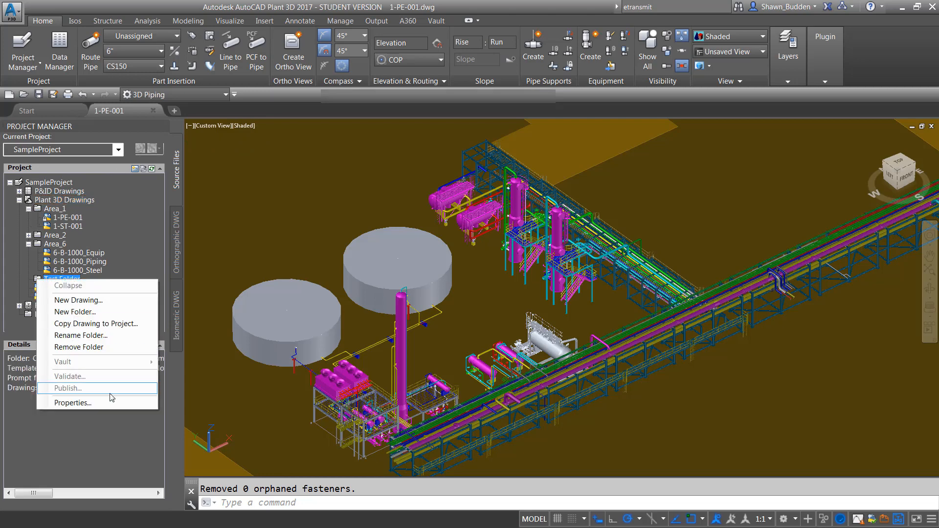
left_click(81, 335)
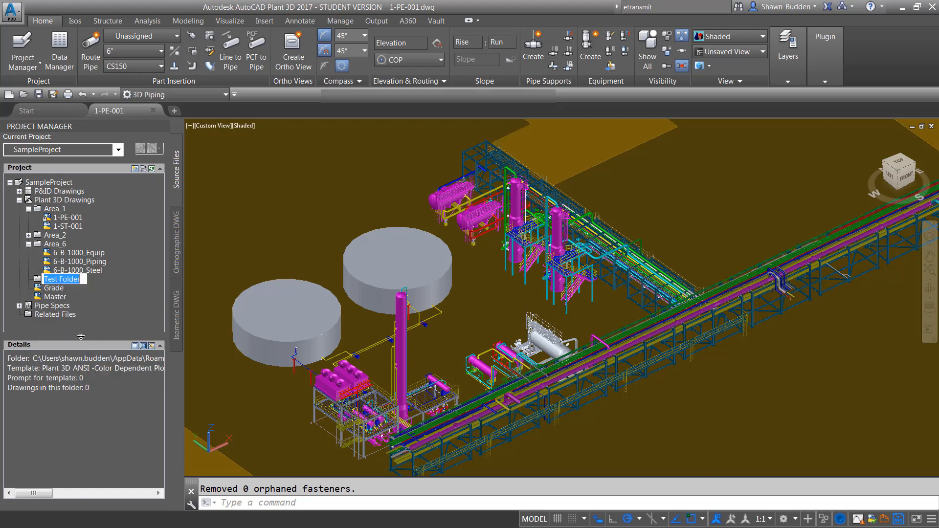
left_click(81, 284)
type("1")
left_click(82, 295)
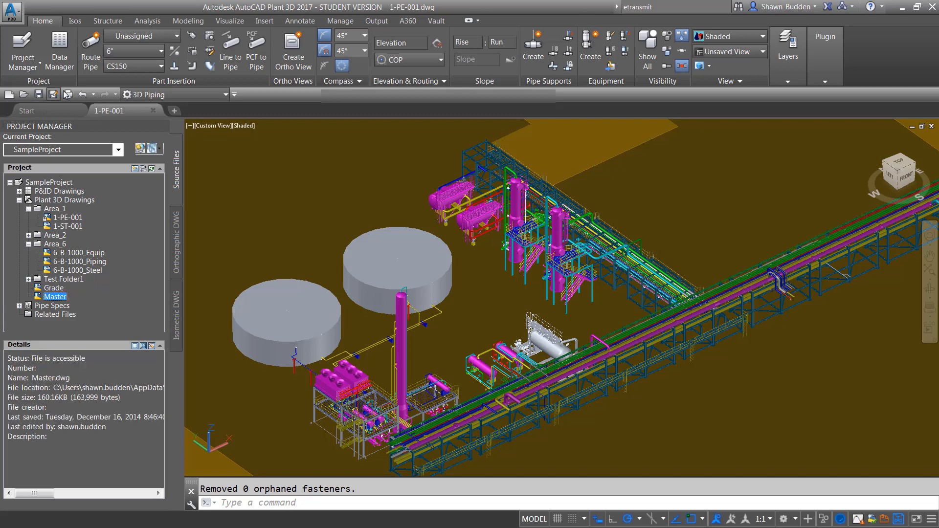
Step: Check in Windows Explorer how the renamed project folder is named on disk, and return to AutoCAD Plant 3D
left_click(918, 7)
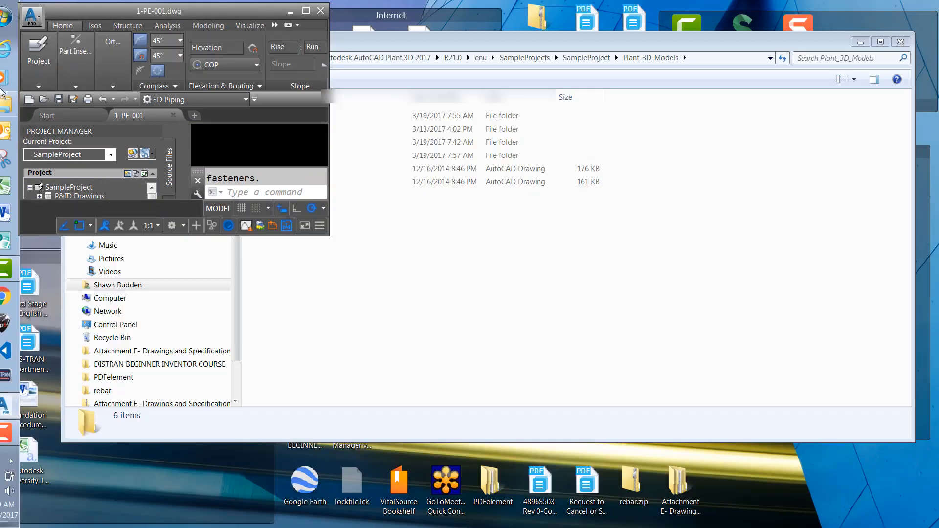
left_click(609, 233)
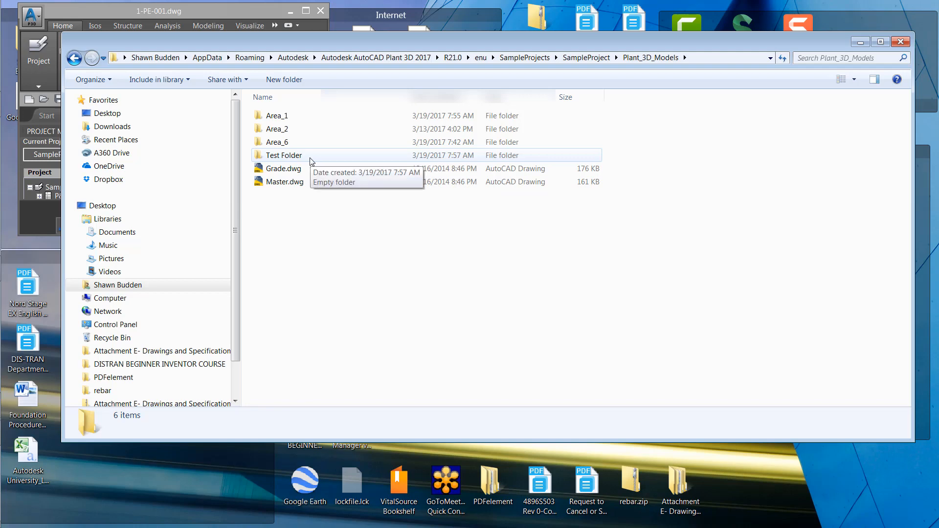
left_click(207, 11)
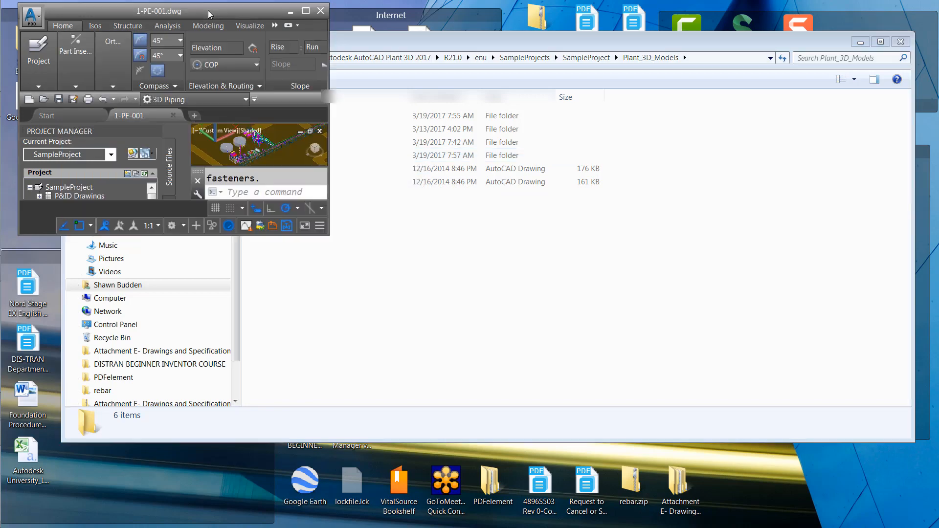
left_click(306, 10)
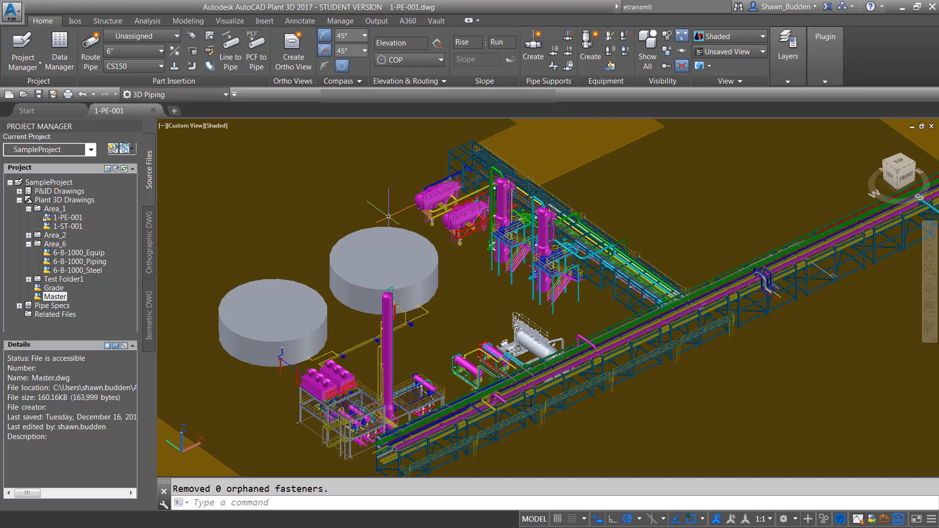
Step: Remove Test Folder1 from the project, and check the Plant_3D_Models folder in Windows Explorer for its directory
right_click(40, 281)
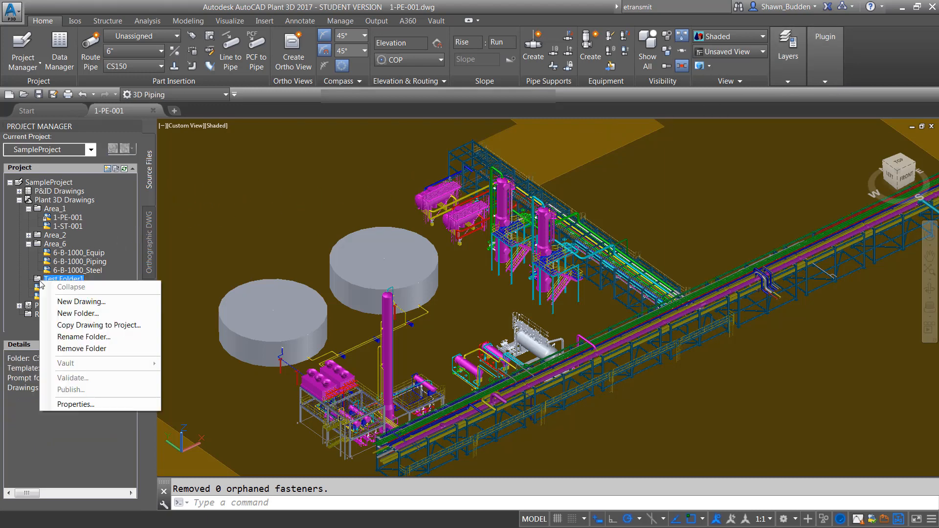
left_click(78, 348)
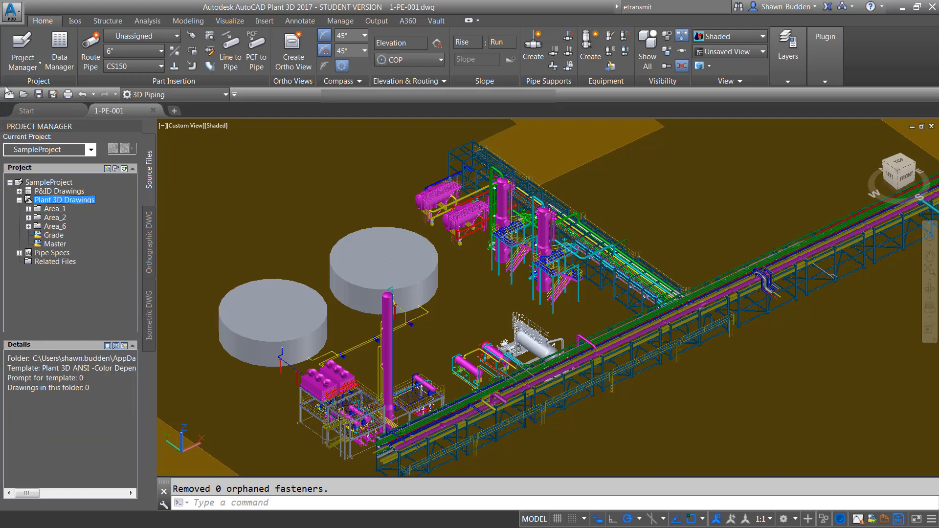
left_click(917, 7)
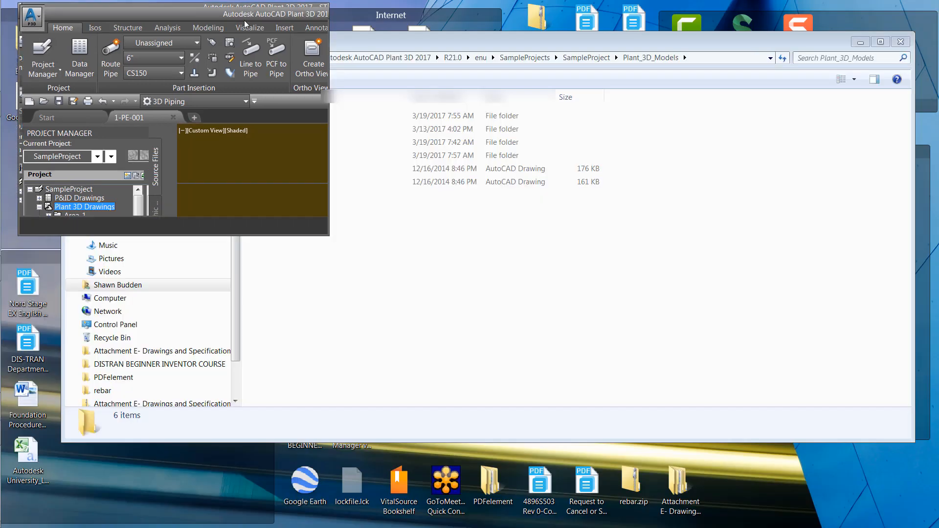
left_click(500, 217)
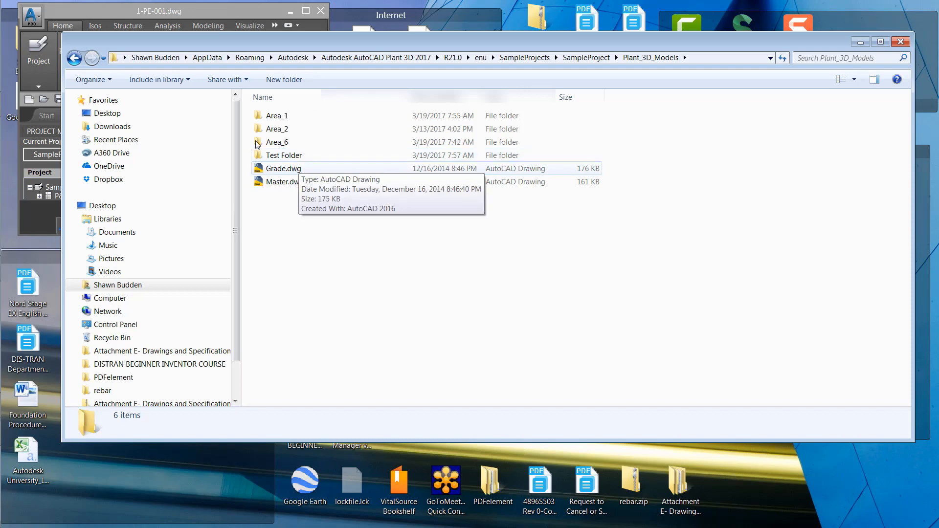
left_click(215, 13)
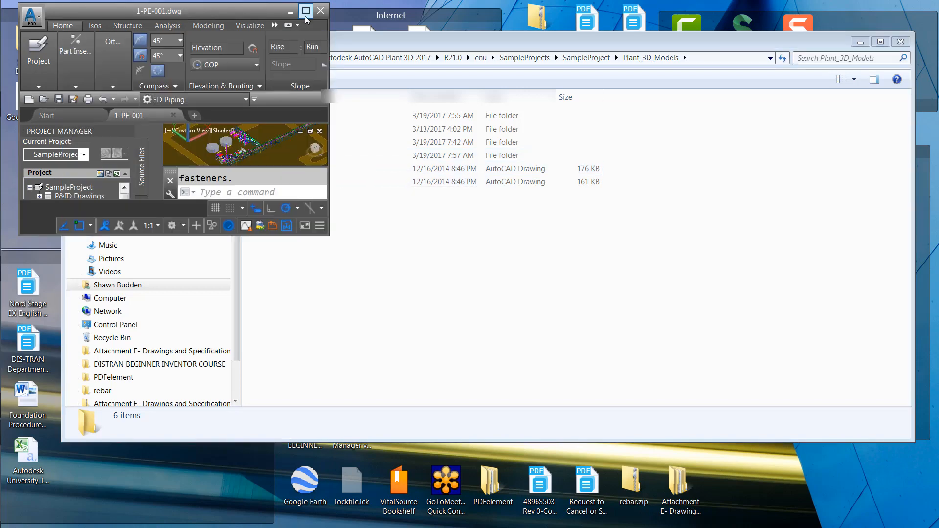
left_click(304, 11)
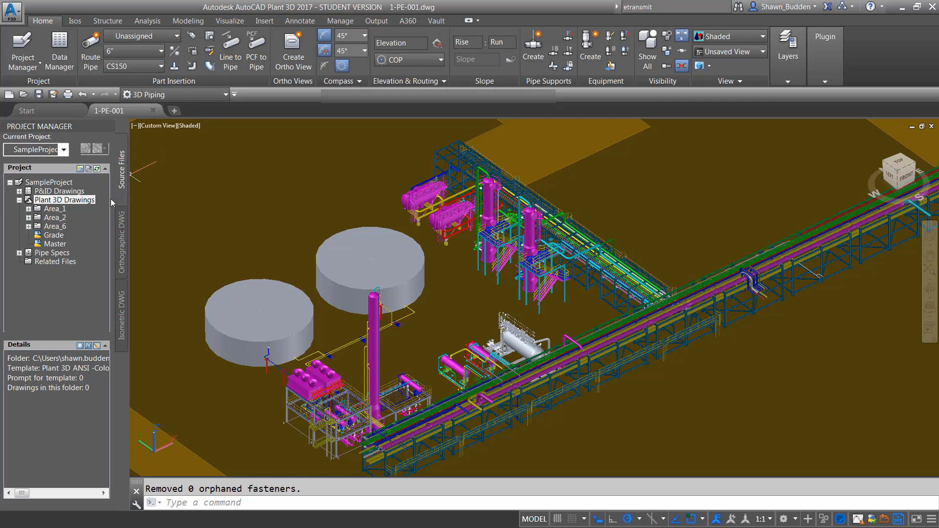
Step: Create a project folder named Test 2 under Plant 3D Drawings with the default storage location and template
right_click(30, 200)
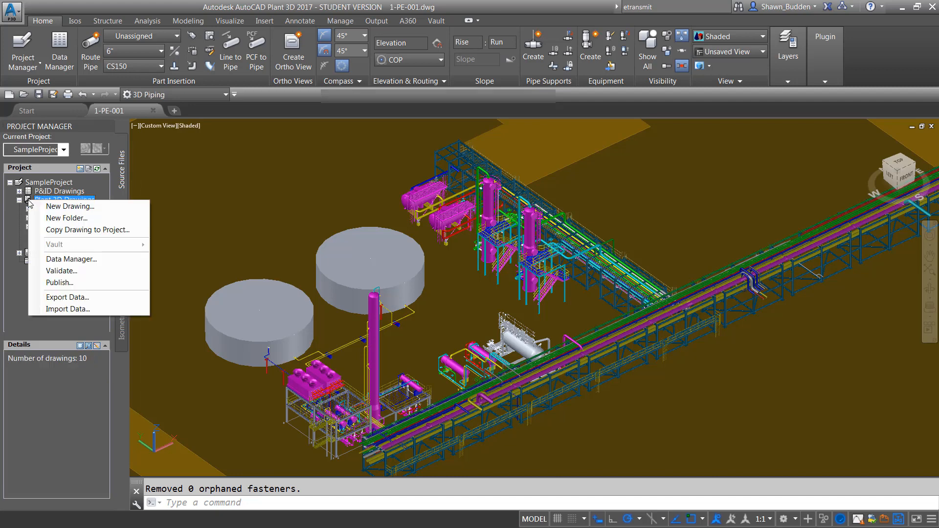
left_click(57, 219)
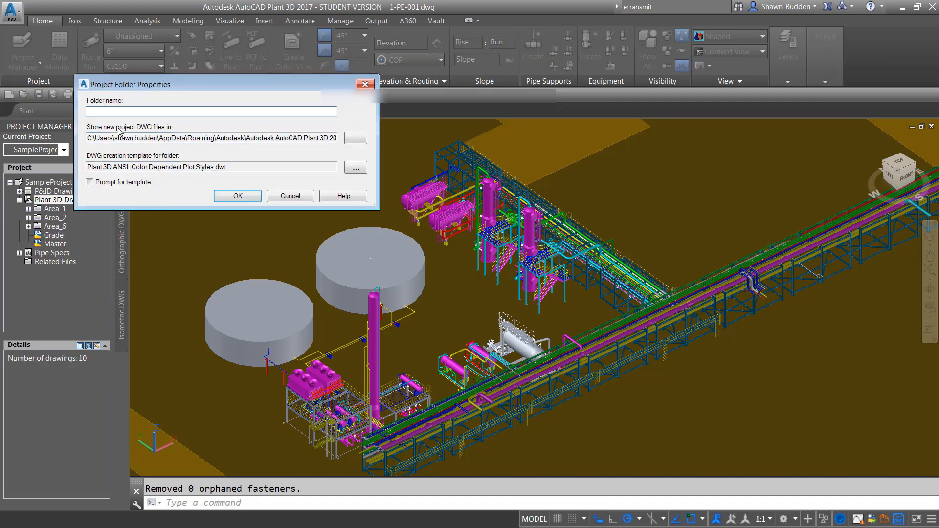
type("test")
key("BackSpace")
key("BackSpace")
key("BackSpace")
key("BackSpace")
type("Test 2")
key("Return")
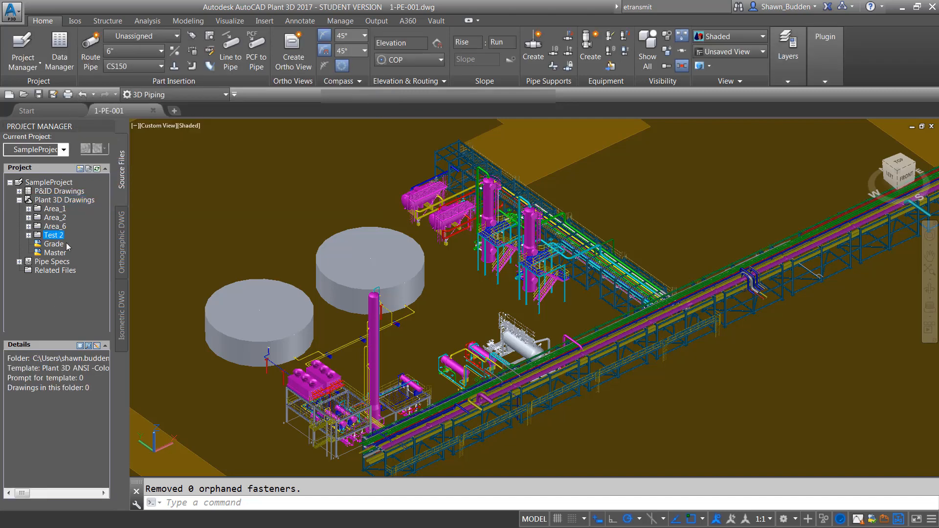
Step: Change the Test 2 folder's name to Test Folder in its folder properties
right_click(40, 237)
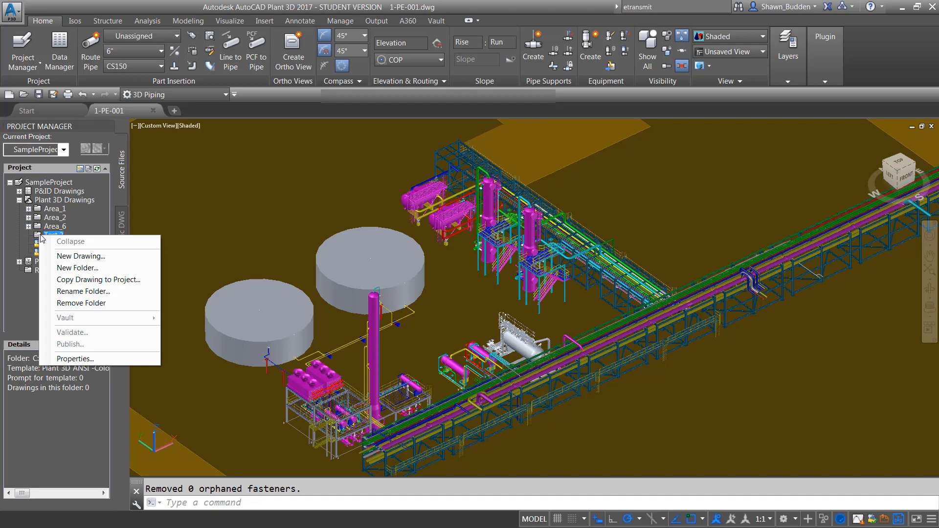
left_click(68, 359)
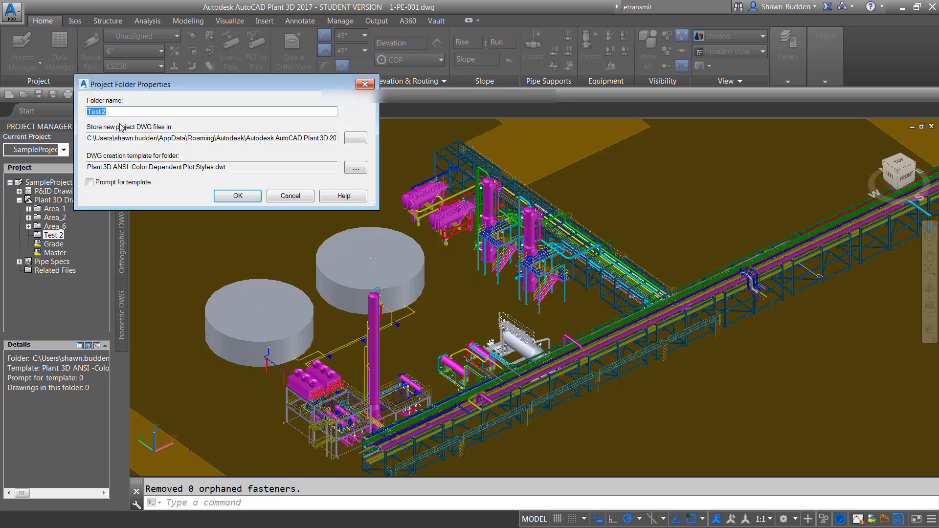
type("Test Folder")
key("Return")
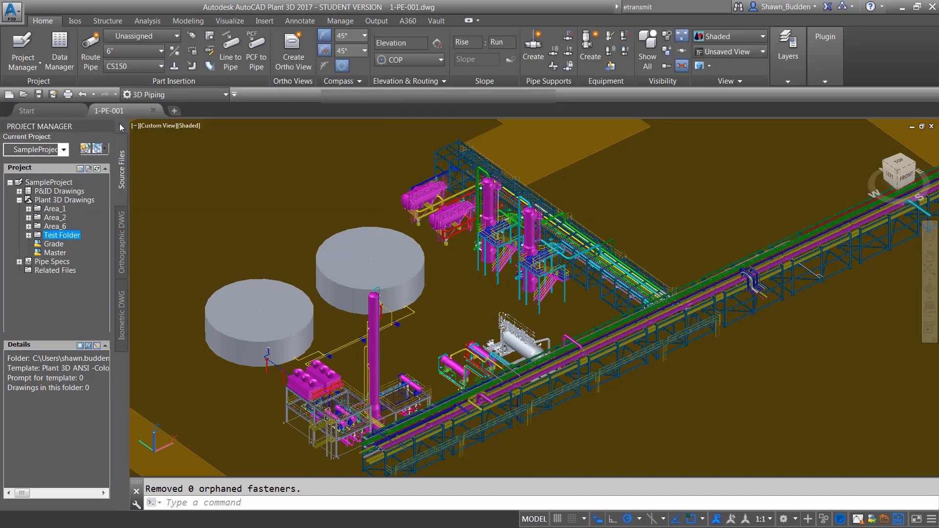